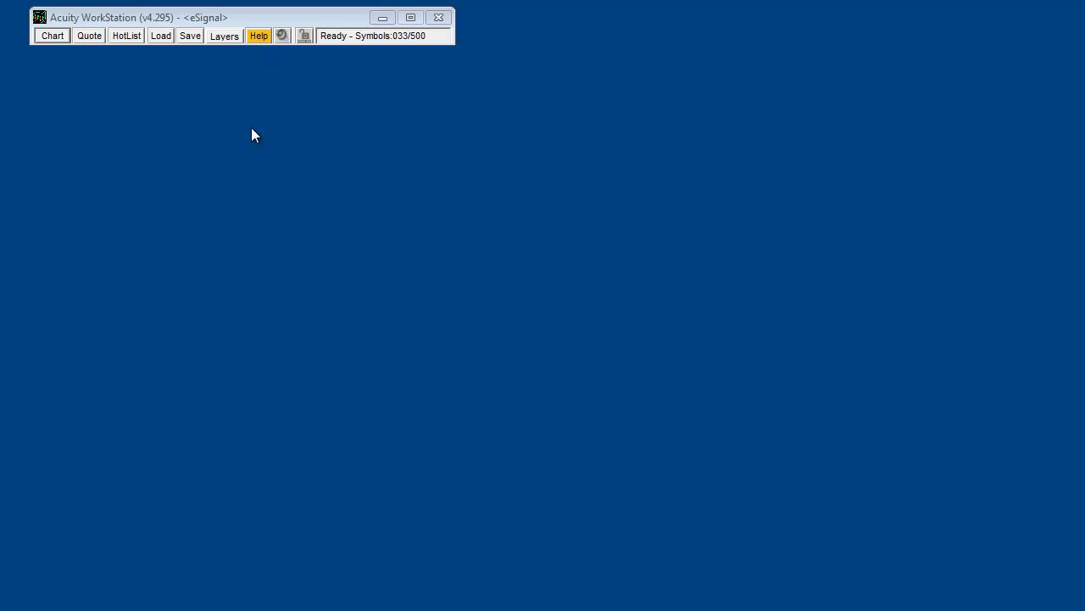
Step: In Chart Examples, select the 'Forex - NEW Currency Meter - Sortable FX Build a Trend LIVE ONLY' workspace
drag(208, 18, 208, 24)
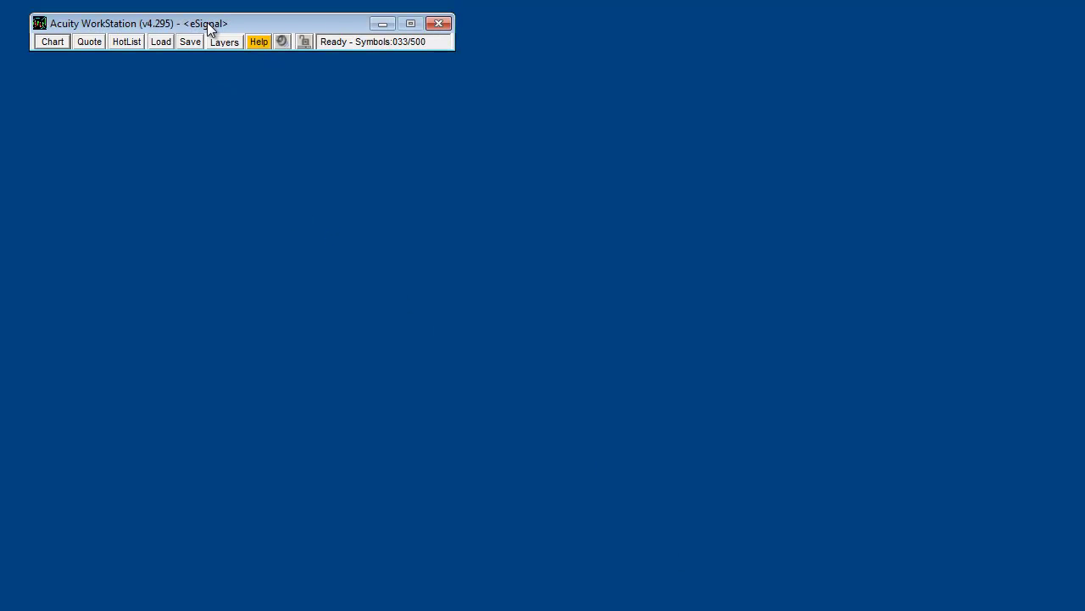
click(162, 41)
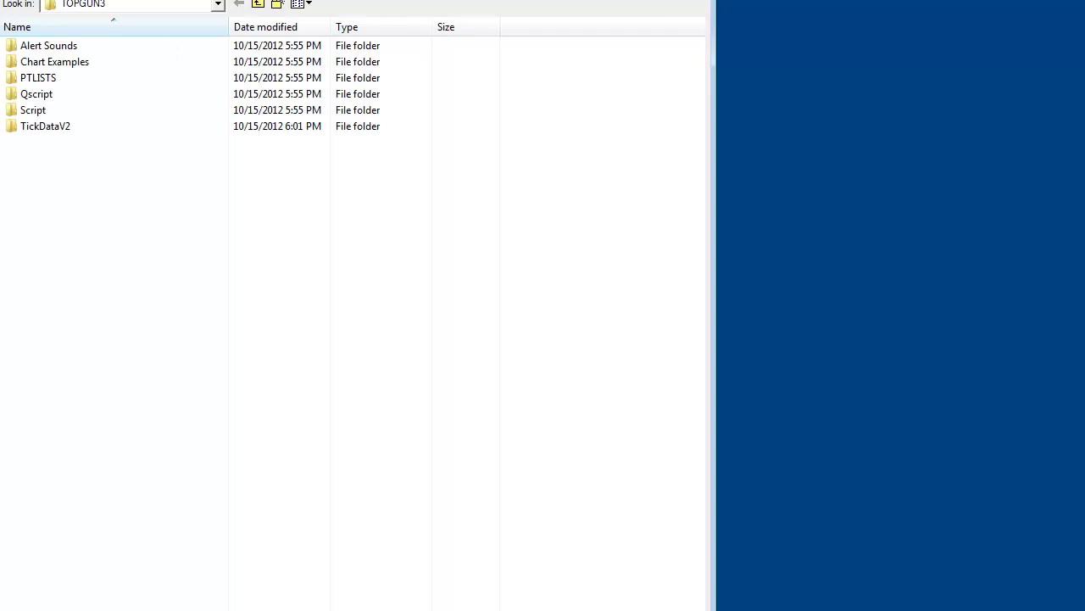
drag(402, 4, 527, 131)
double_click(182, 215)
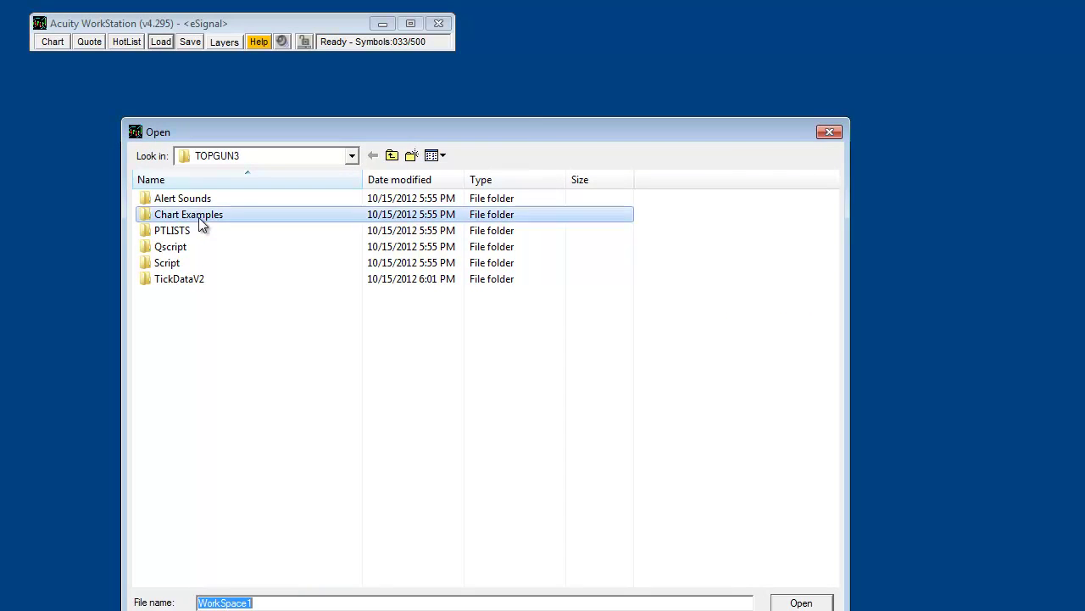
click(282, 239)
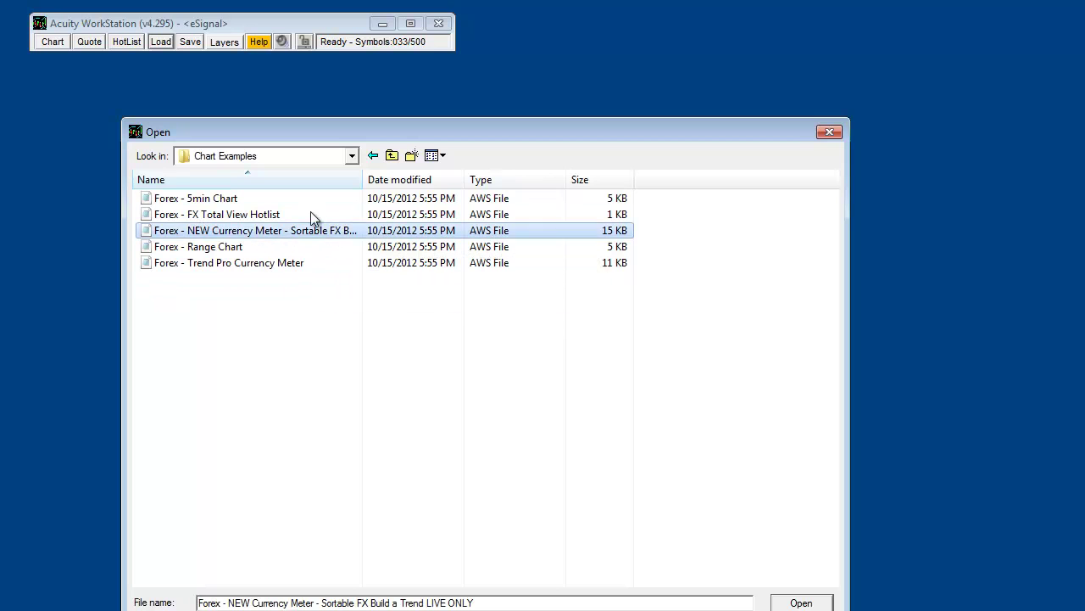
drag(365, 179, 465, 179)
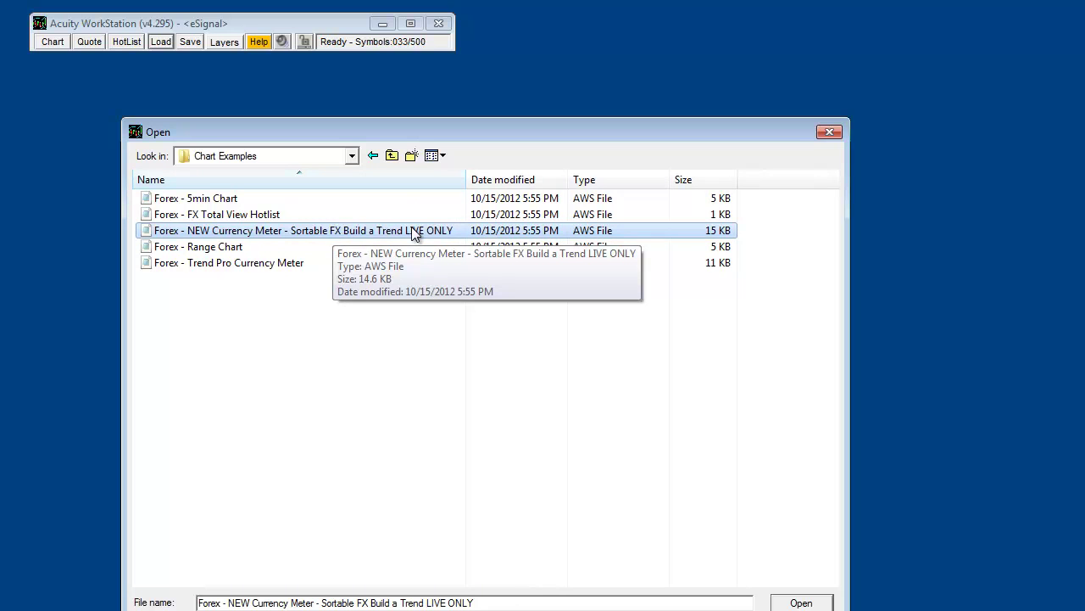
click(194, 251)
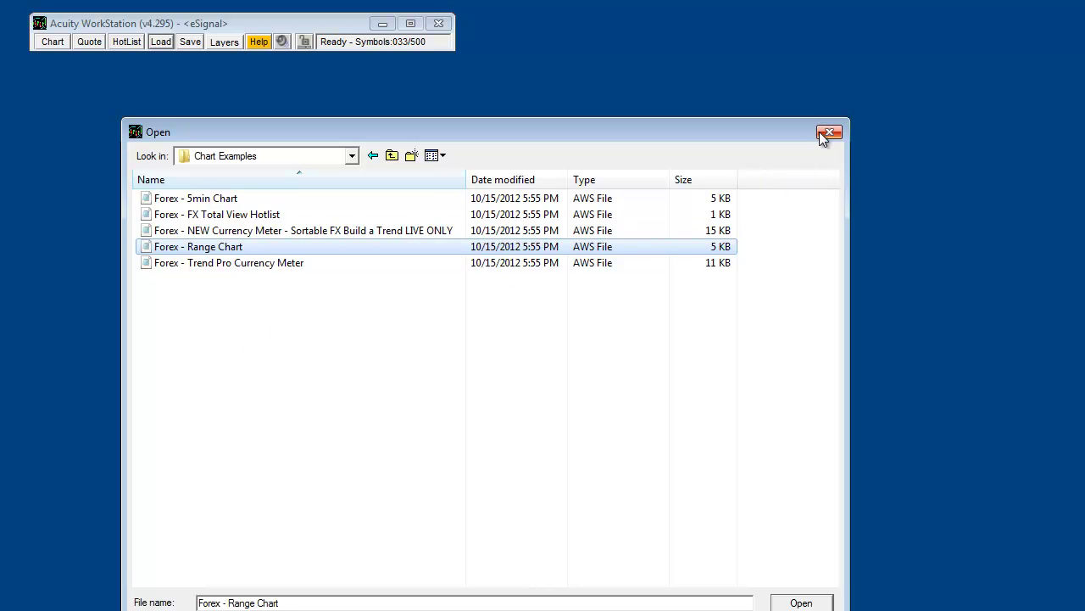
click(251, 233)
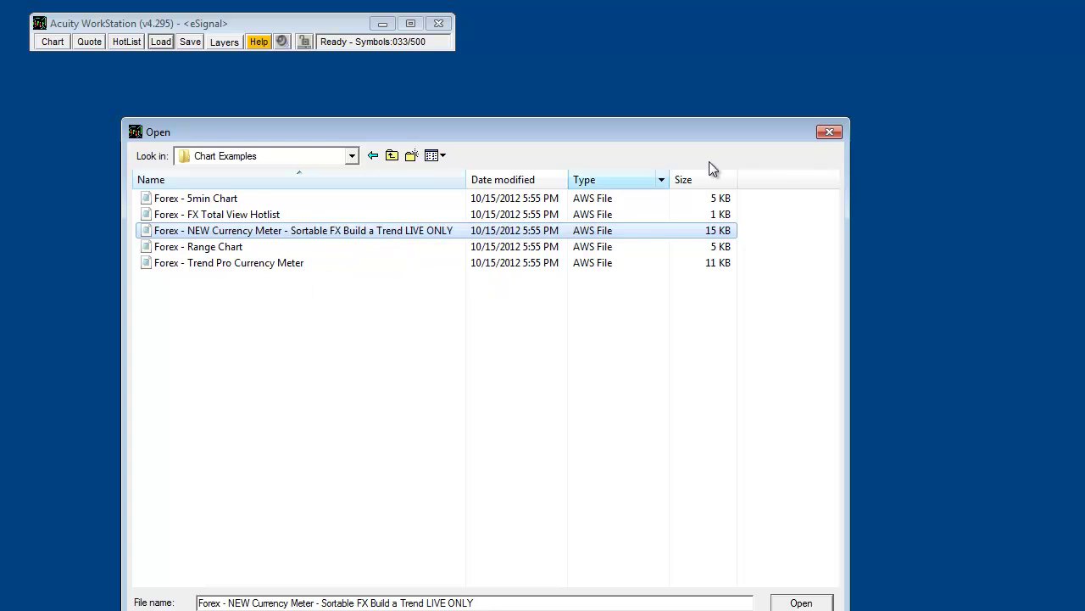
click(829, 133)
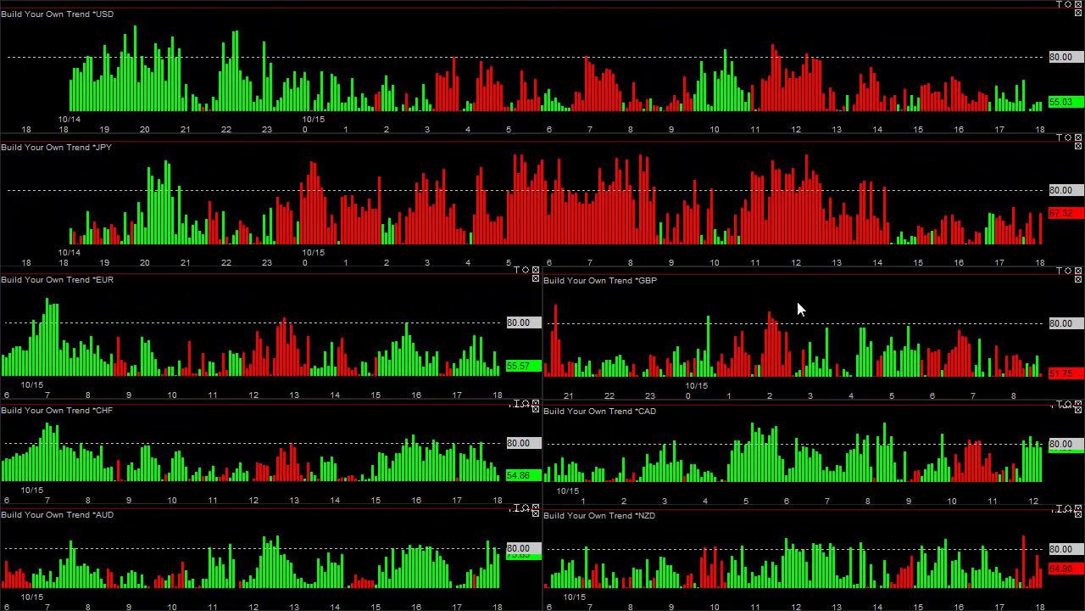
Step: Open the JPY chart's Chart Formatting and select FX Build-a-Trend Histogram under Adjust Studies
right_click(582, 195)
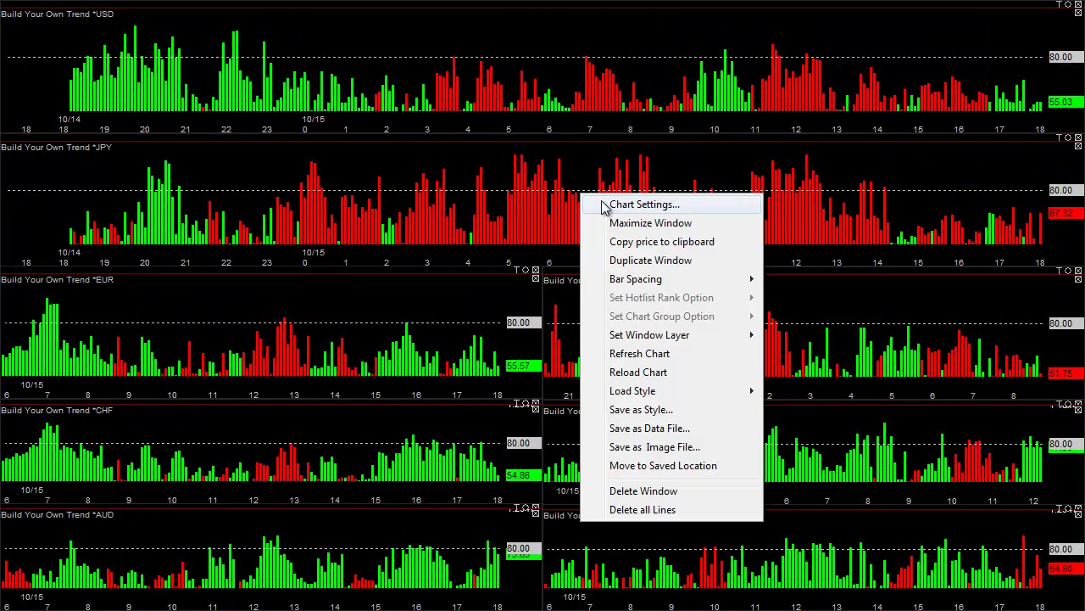
click(645, 204)
drag(146, 285, 430, 154)
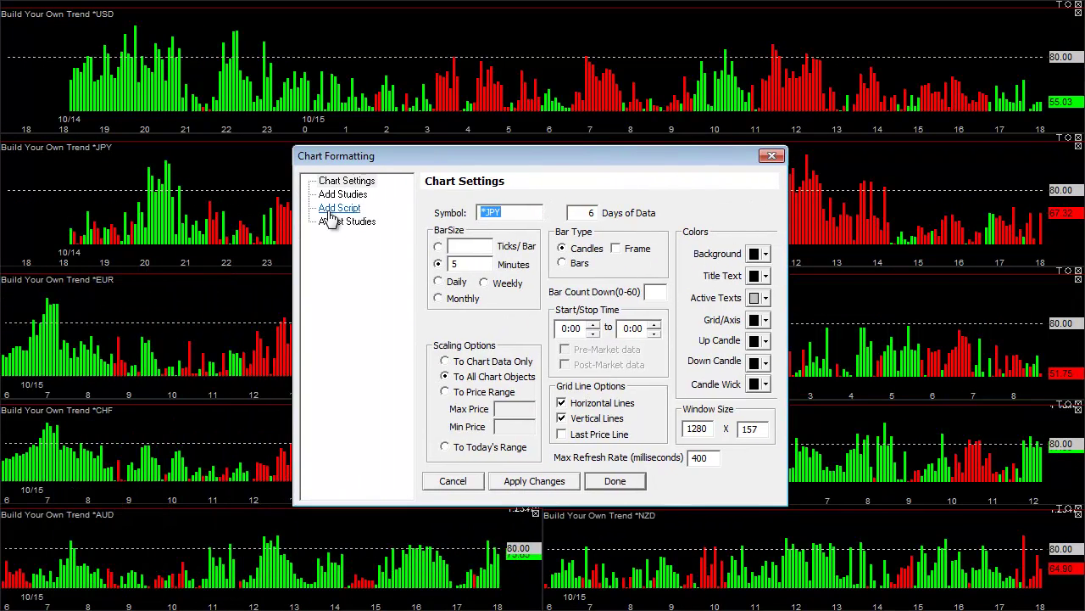
click(327, 221)
click(527, 223)
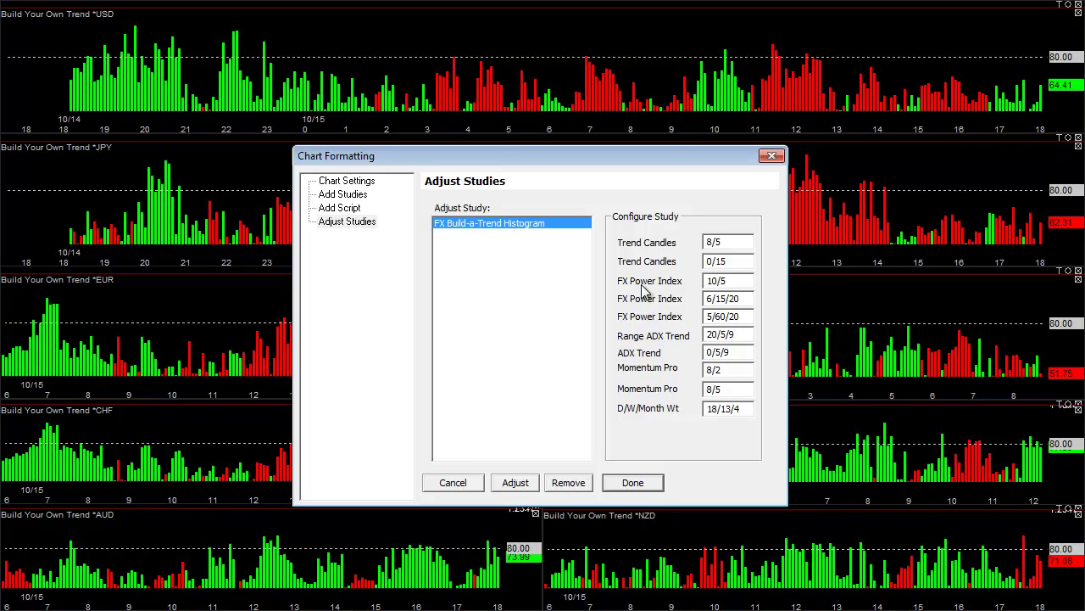
Step: Review the FX Power Index and D/W/Month Wt values, then close Chart Formatting unchanged
drag(728, 281, 722, 281)
click(708, 318)
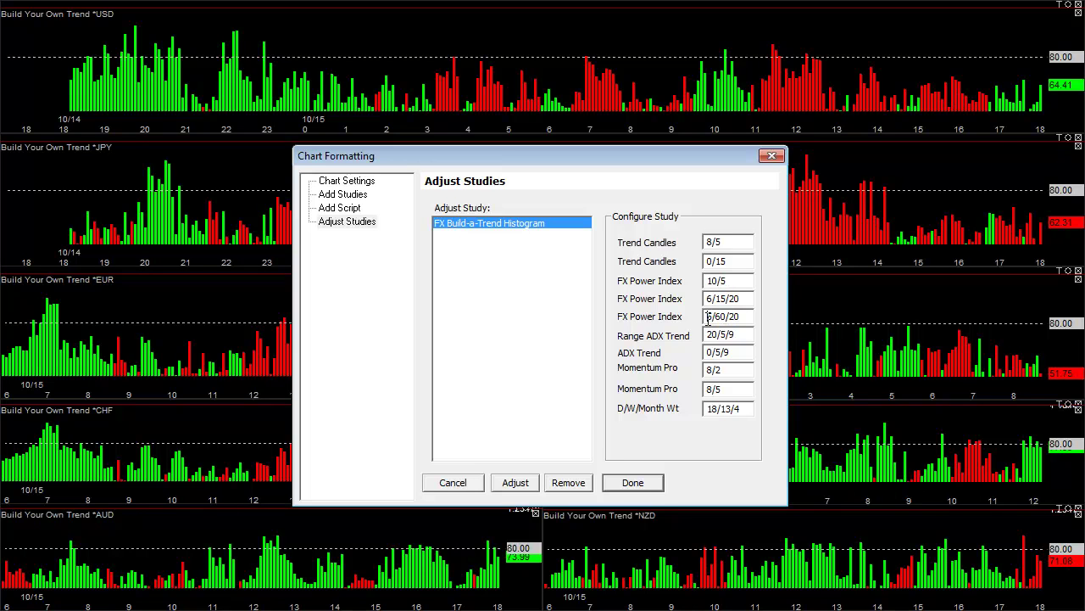
mouse_move(733, 408)
mouse_down()
mouse_move(744, 409)
mouse_move(717, 408)
mouse_up()
click(708, 408)
click(717, 409)
click(768, 157)
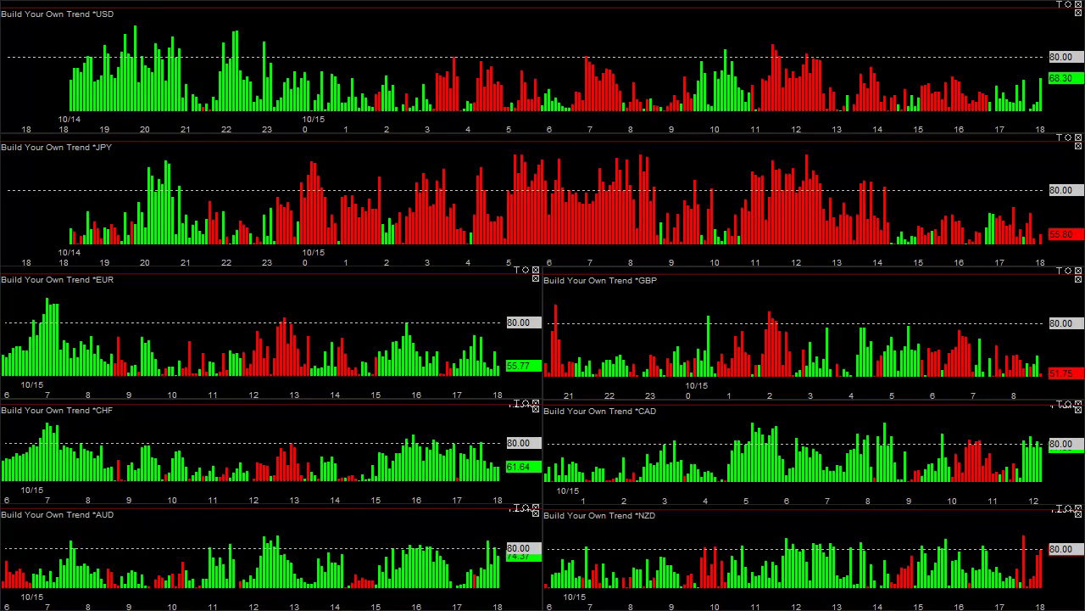
Step: Pan the EUR chart back in time to show bars from hour 22 through 10
drag(134, 382, 479, 374)
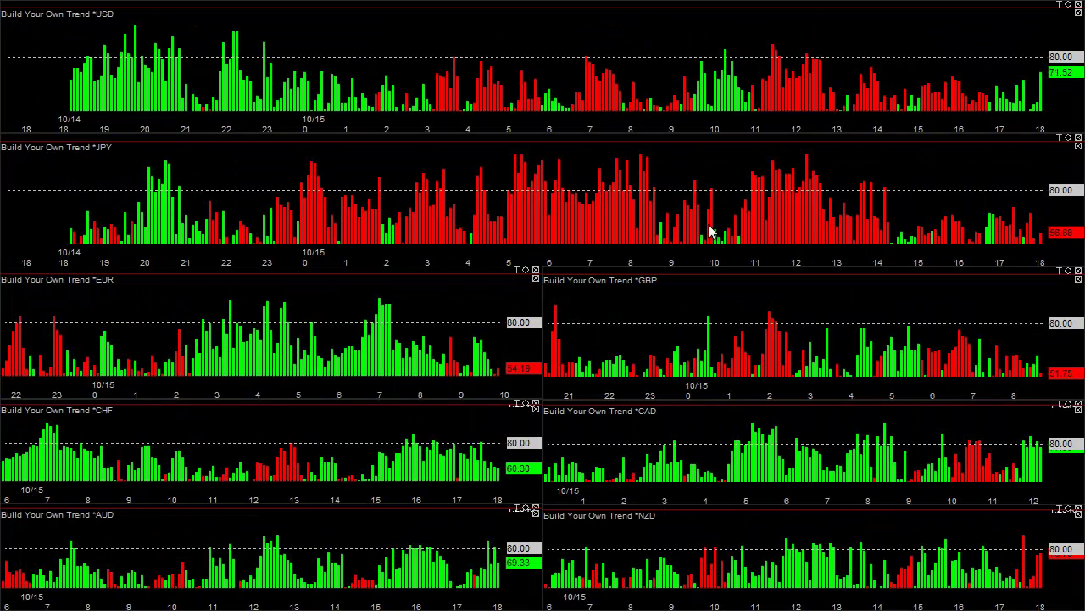
Step: Open the JPY chart's FX Build-a-Trend Histogram study in Chart Formatting's Adjust Studies
right_click(580, 179)
click(601, 187)
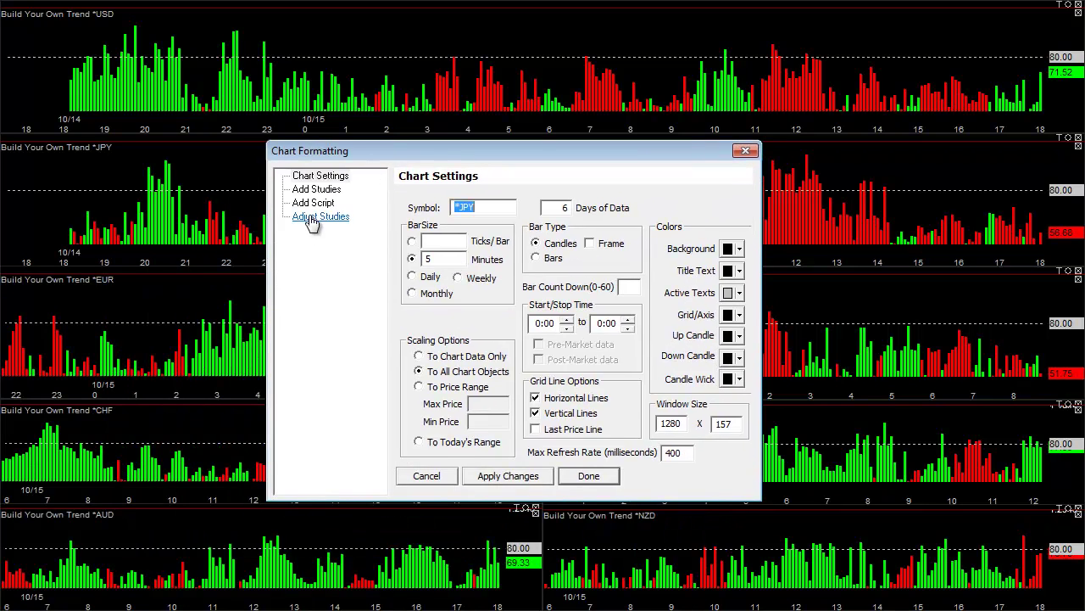
click(320, 217)
click(497, 220)
Step: Change D/W/Month Wt from 18/13/4 to 0/0/0 and close the settings
click(683, 405)
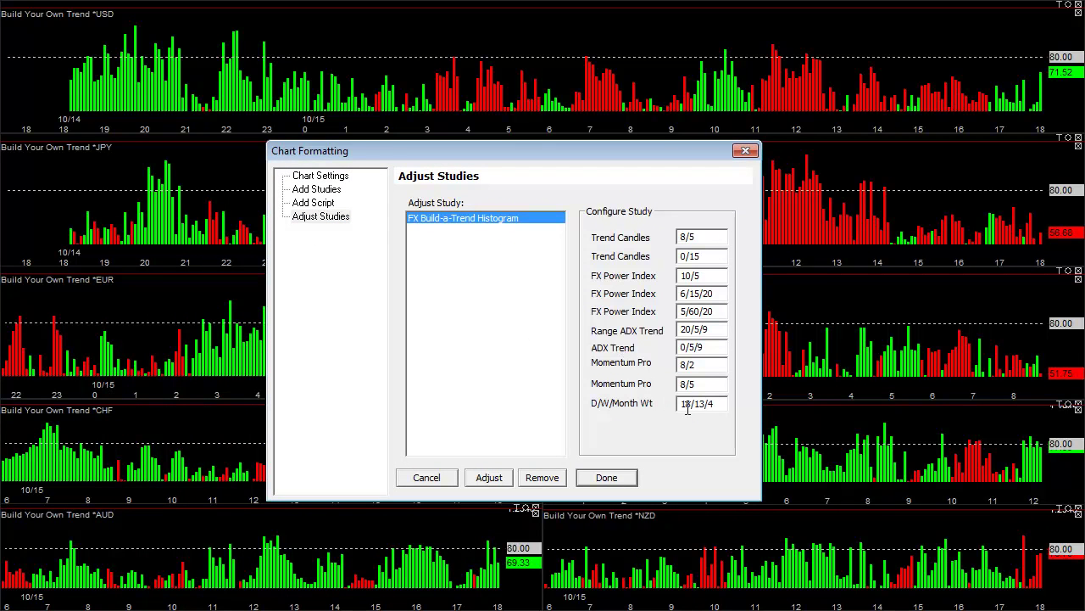
key(Delete)
key(Delete)
text(0)
key(Right)
key(Delete)
drag(711, 240, 670, 240)
click(689, 238)
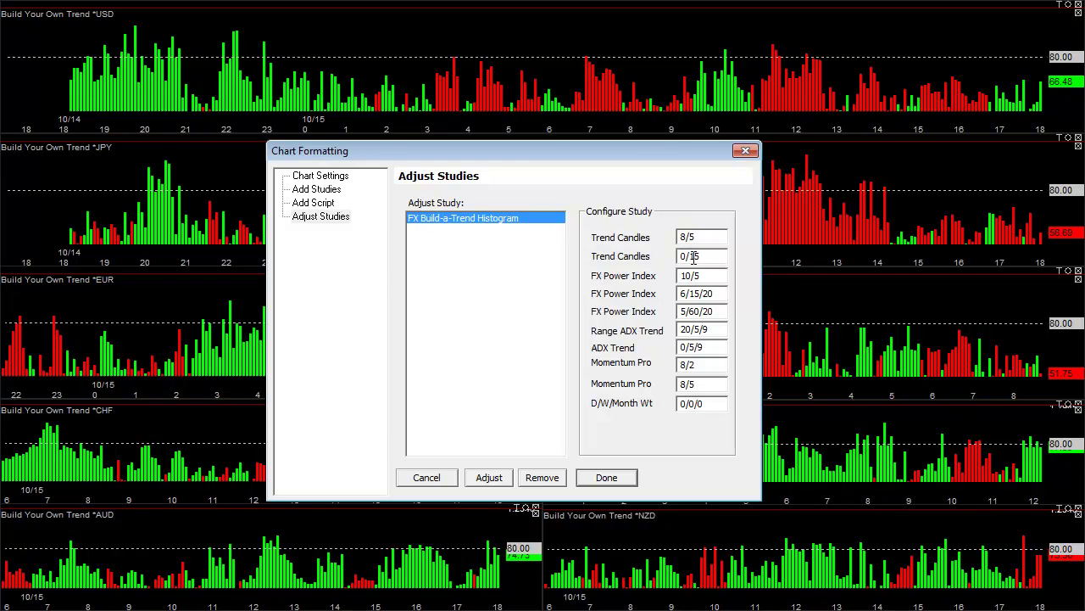
drag(679, 277, 691, 270)
click(717, 407)
click(744, 151)
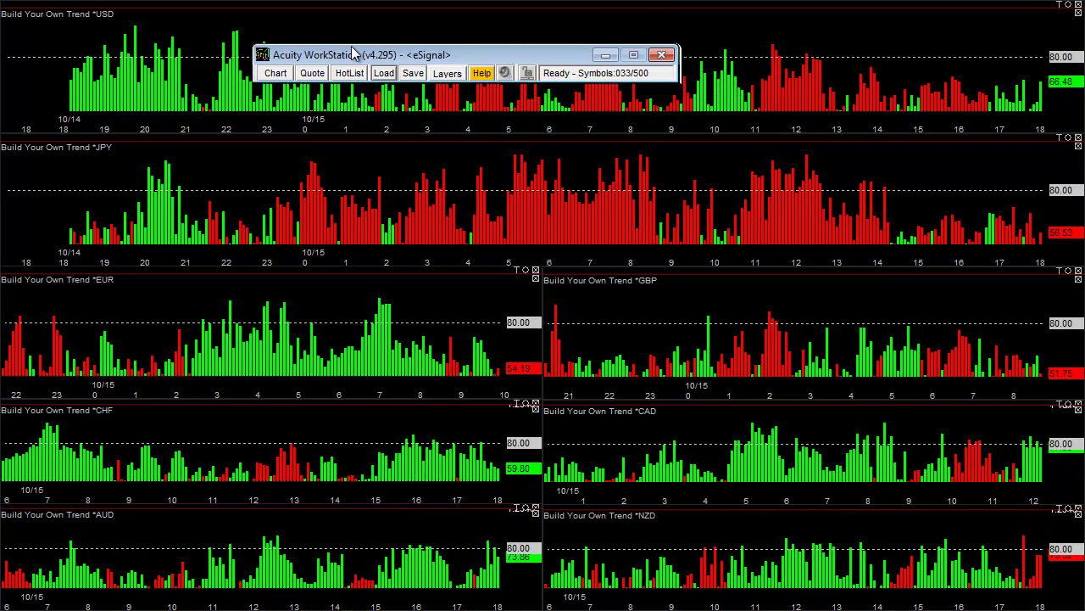
Step: Browse Chart Examples to Forex - Range Chart, then cancel the Open dialog without loading
click(374, 77)
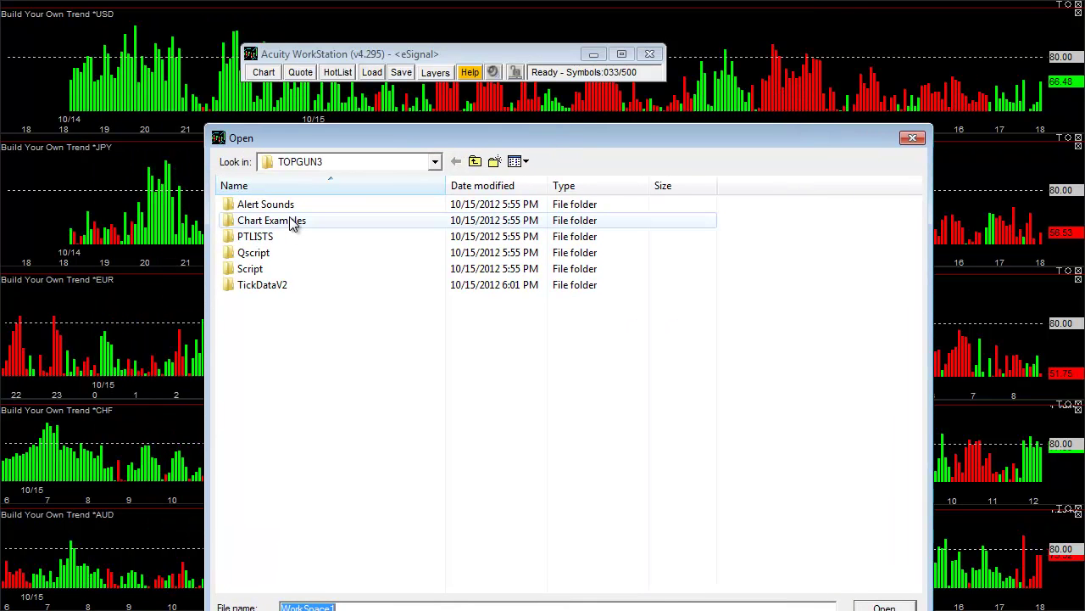
double_click(288, 221)
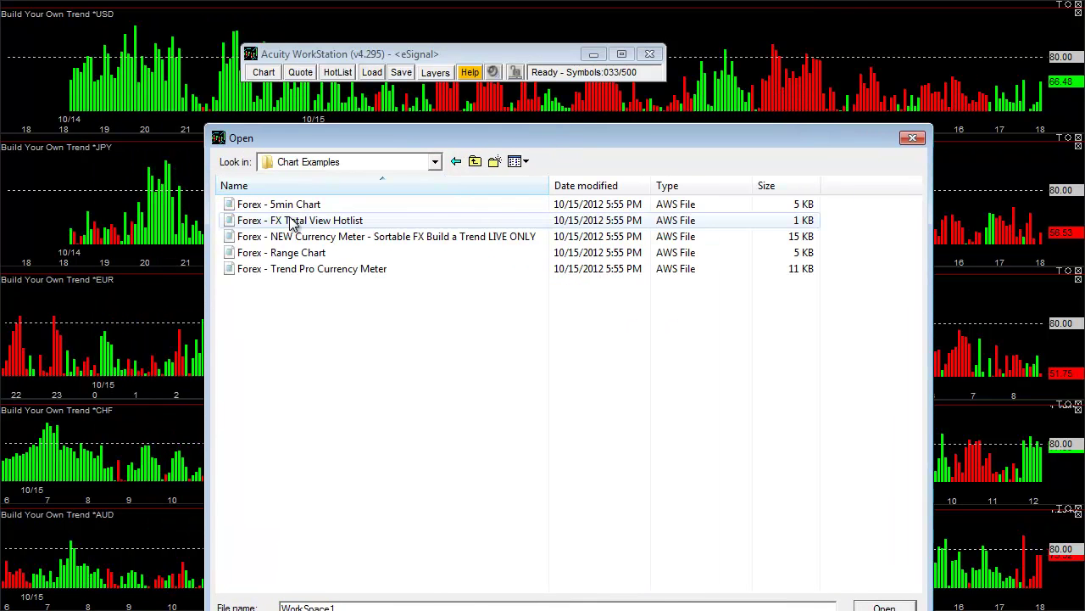
drag(463, 134, 399, 151)
click(219, 256)
click(843, 139)
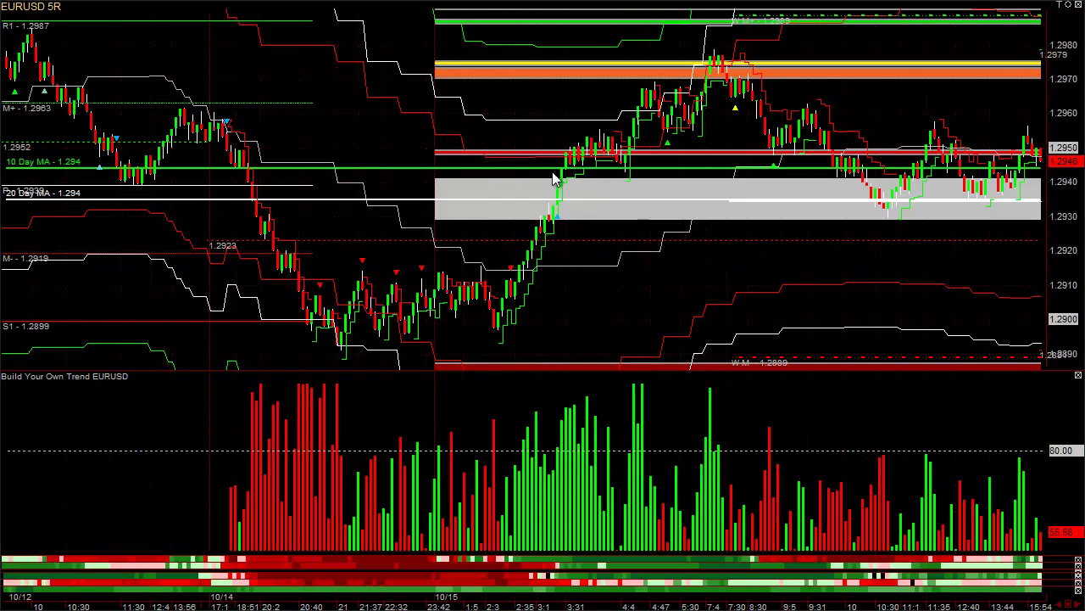
Step: Review the EURUSD 5R chart's FX Build-a-Trend Histogram parameters and close Chart Formatting unchanged
right_click(552, 174)
click(185, 227)
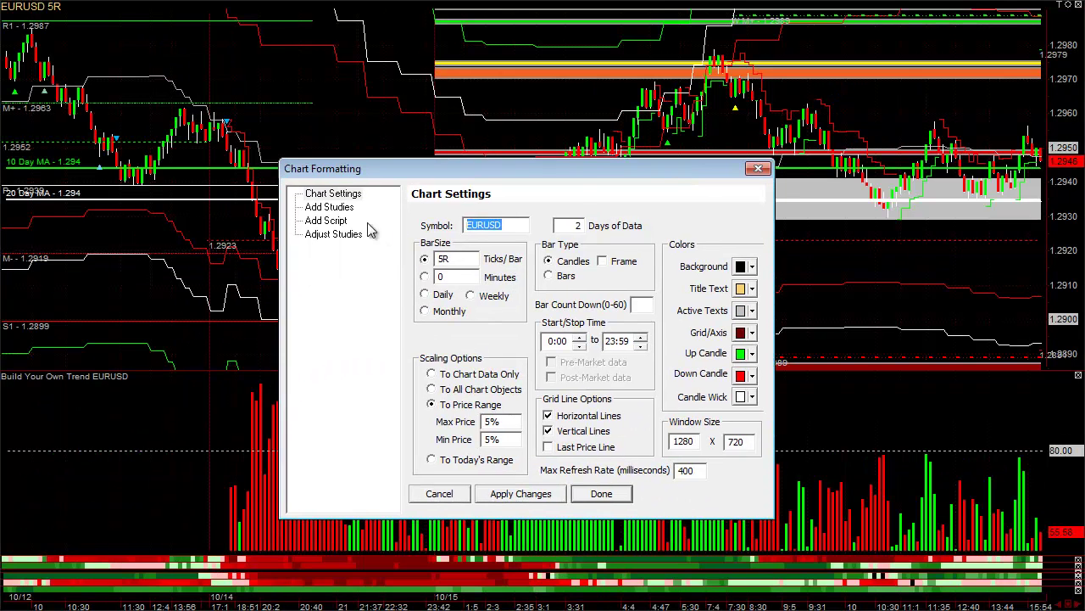
click(360, 234)
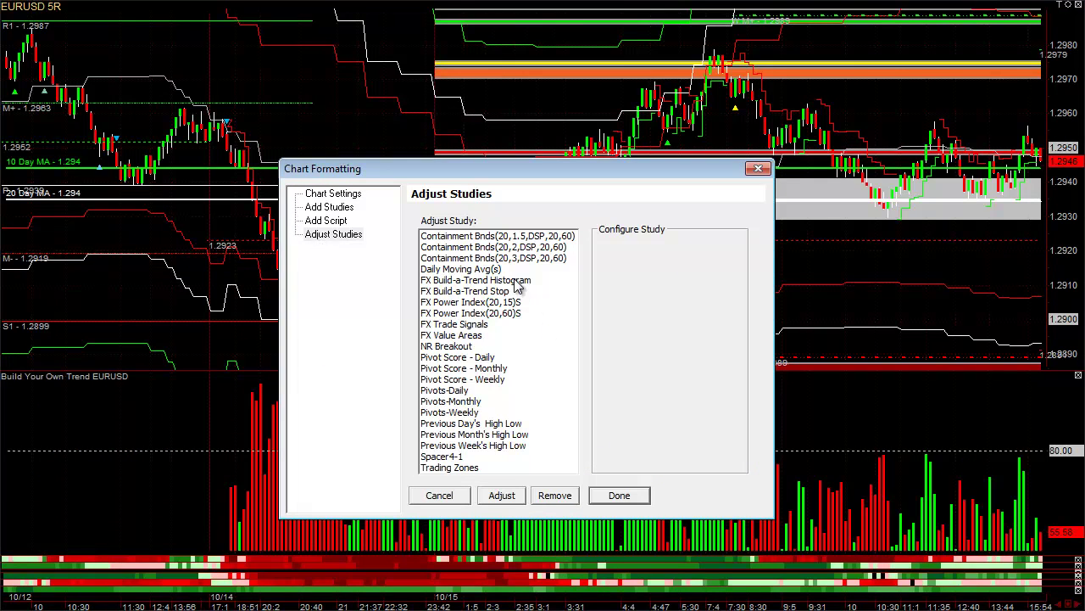
click(517, 282)
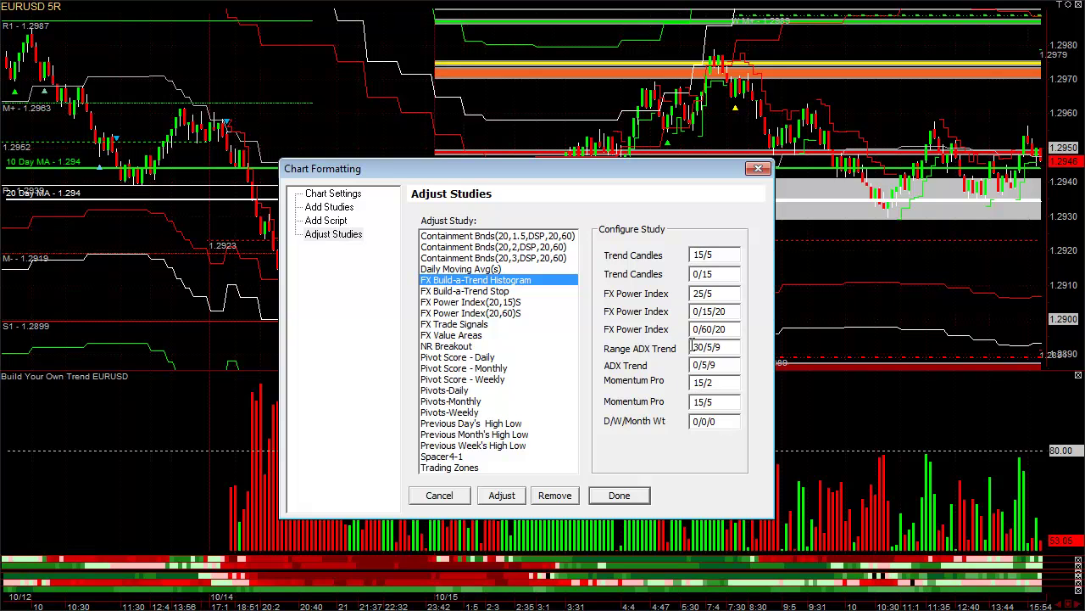
click(758, 168)
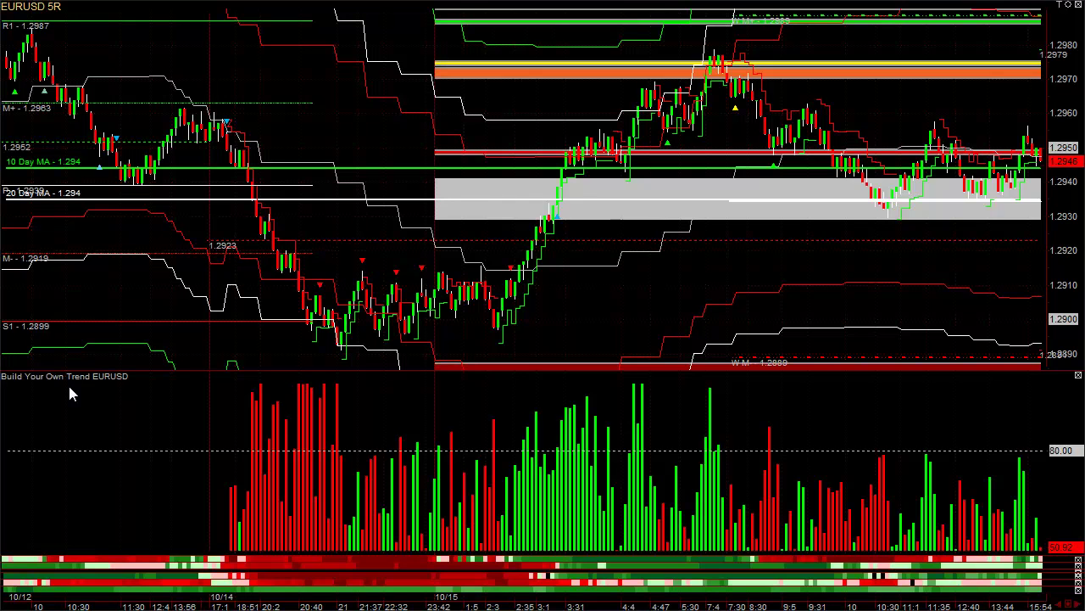
Step: Remove the FX Trade Signals study from the EURUSD 5R chart
right_click(630, 241)
click(637, 247)
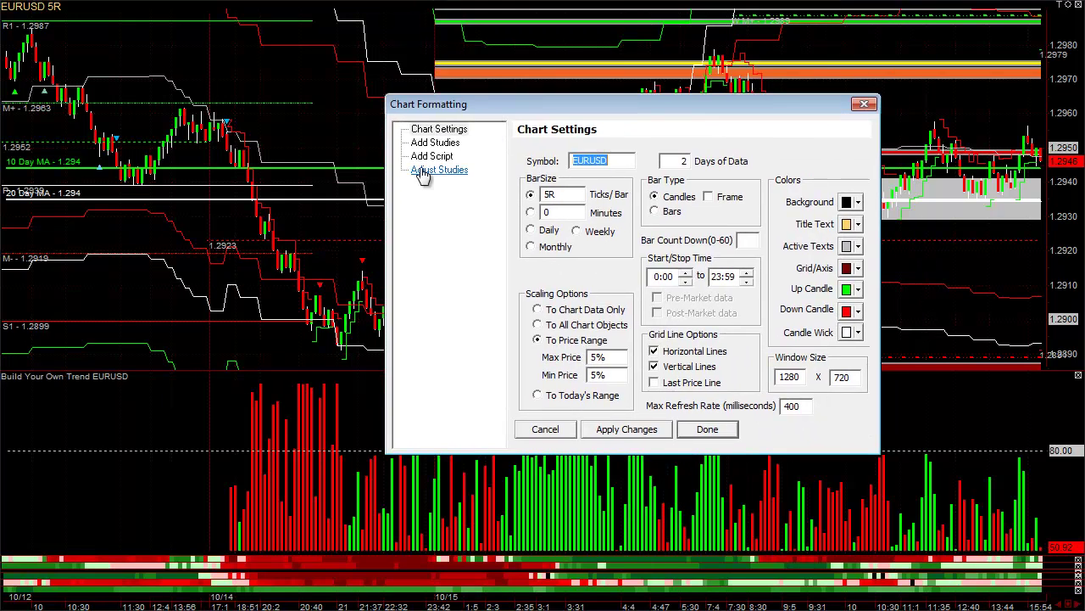
click(438, 170)
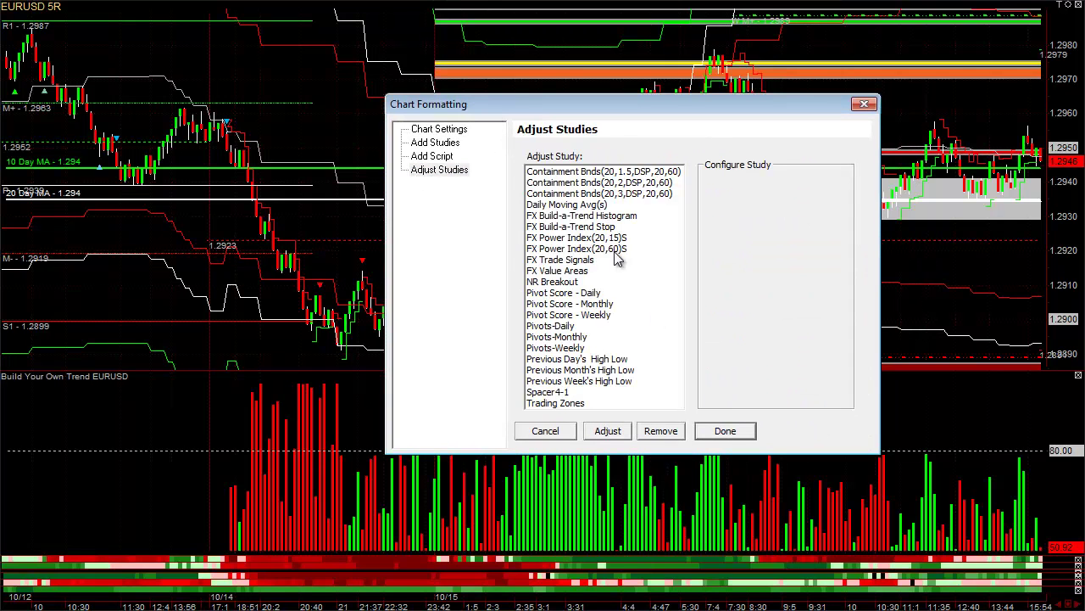
click(585, 262)
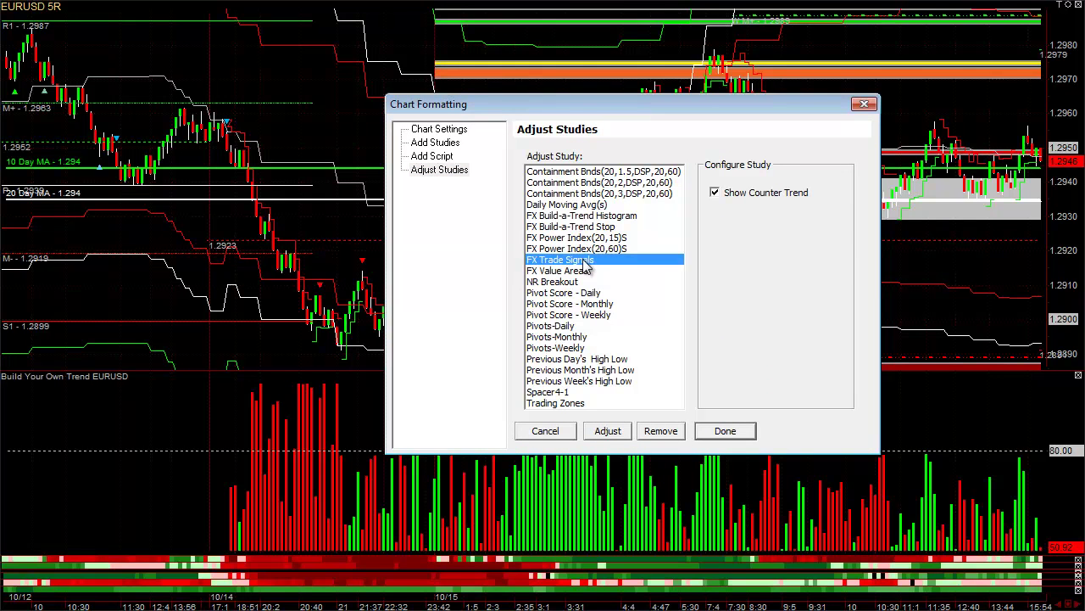
click(666, 433)
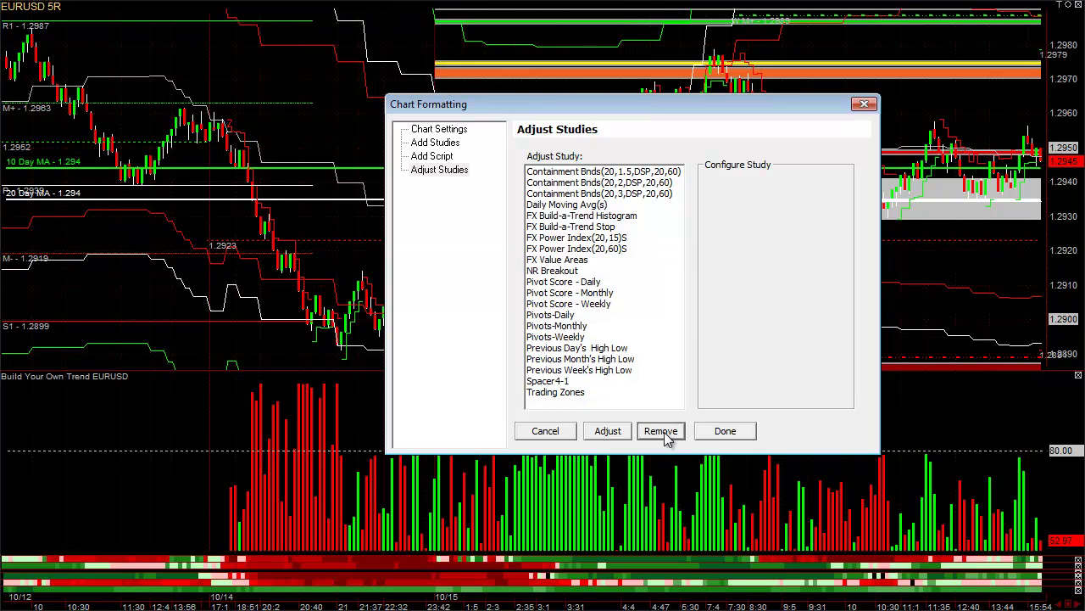
Step: Add the FX Trade Signals script to the chart from the Add Script list
click(431, 158)
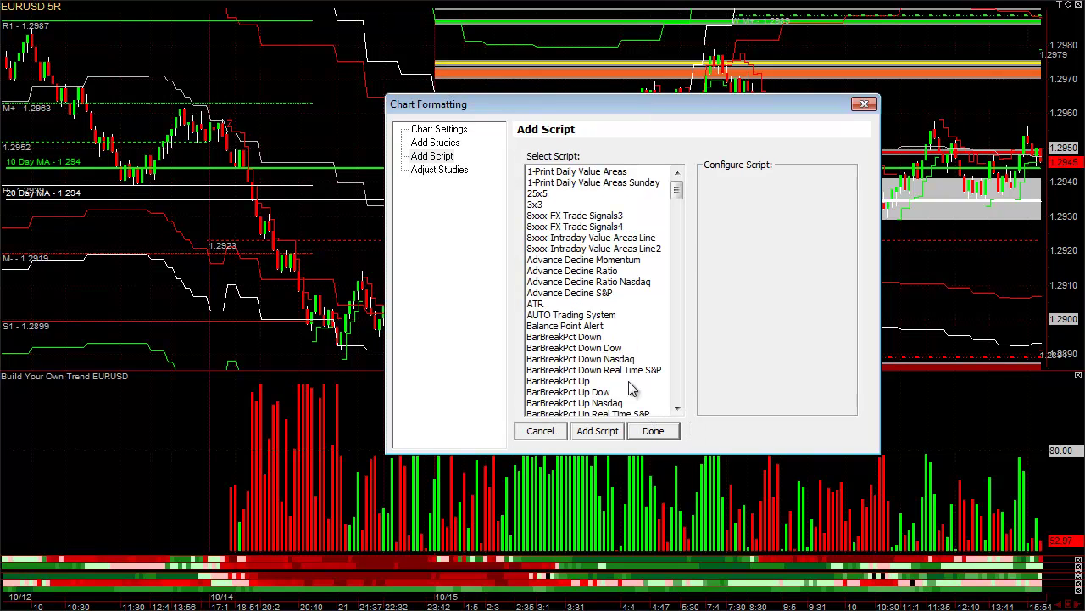
click(612, 361)
key(f)
scroll(612, 377, down, 6)
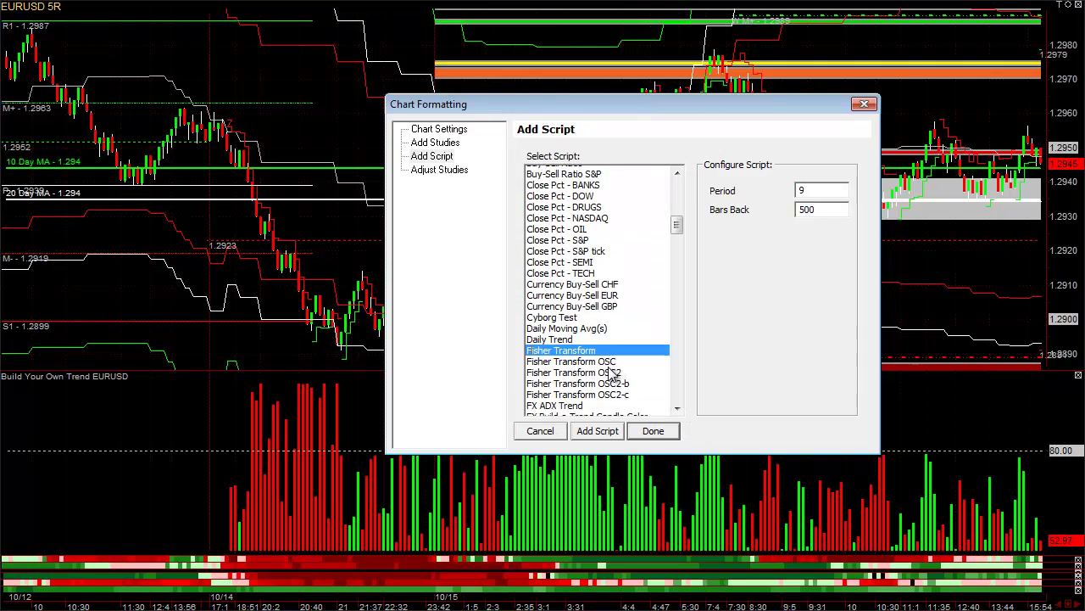
scroll(612, 383, down, 1)
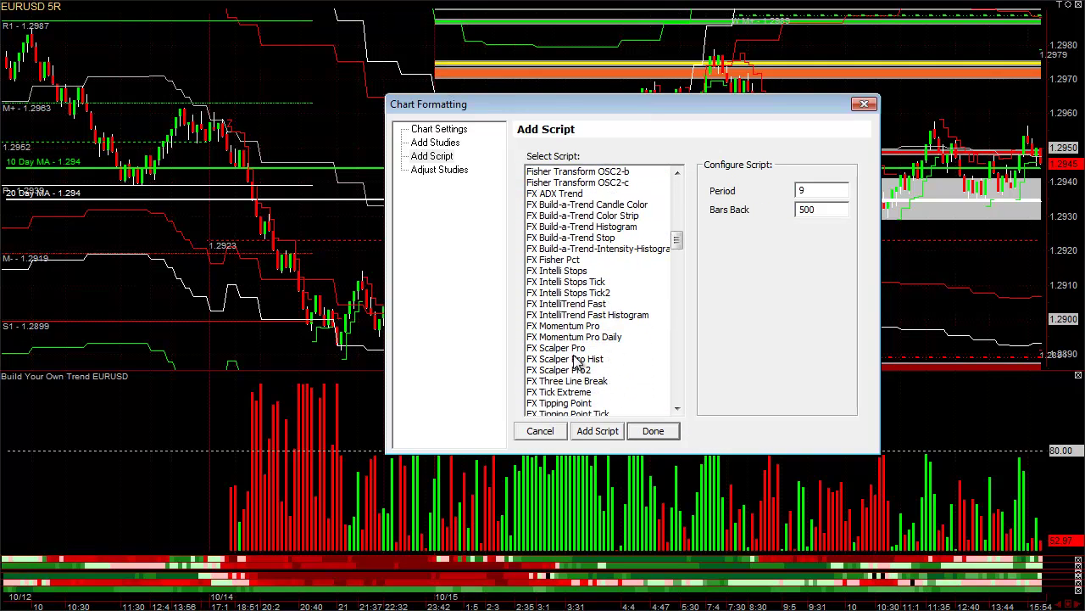
scroll(577, 363, down, 1)
click(585, 381)
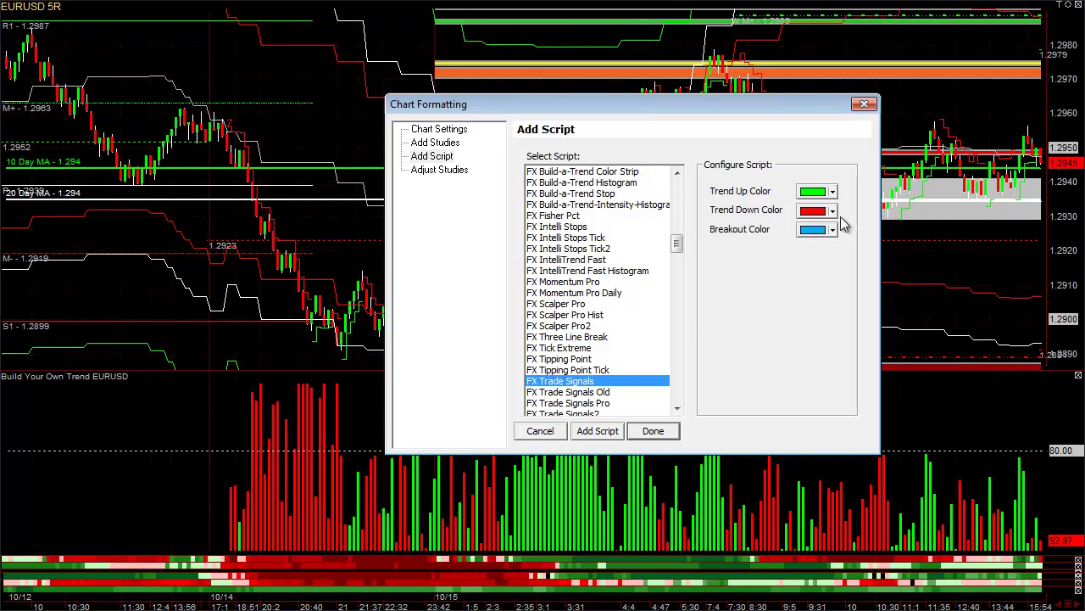
click(602, 434)
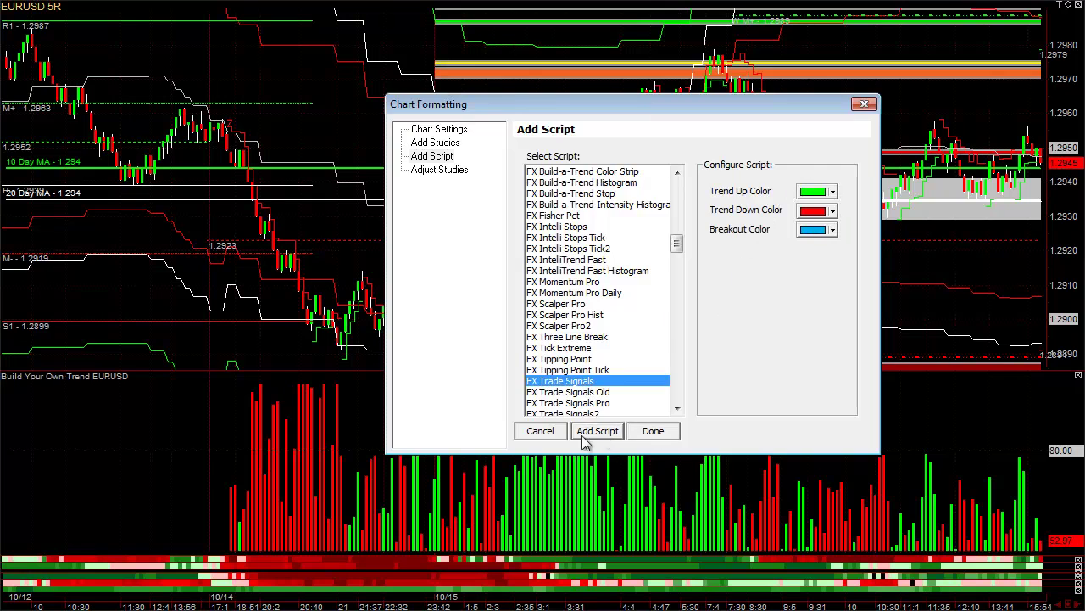
click(545, 434)
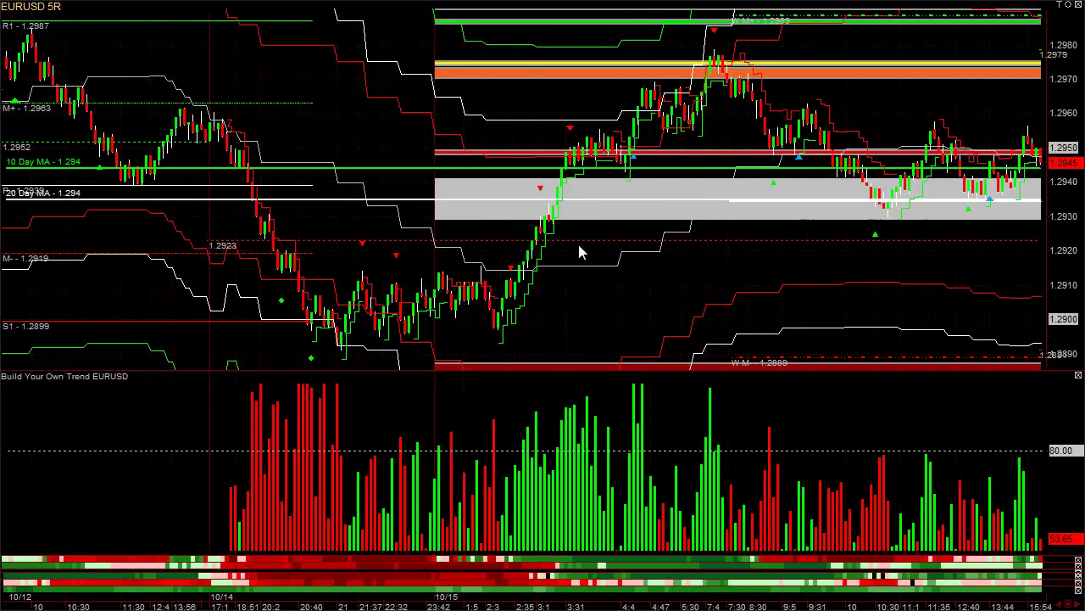
click(540, 209)
drag(541, 208, 570, 185)
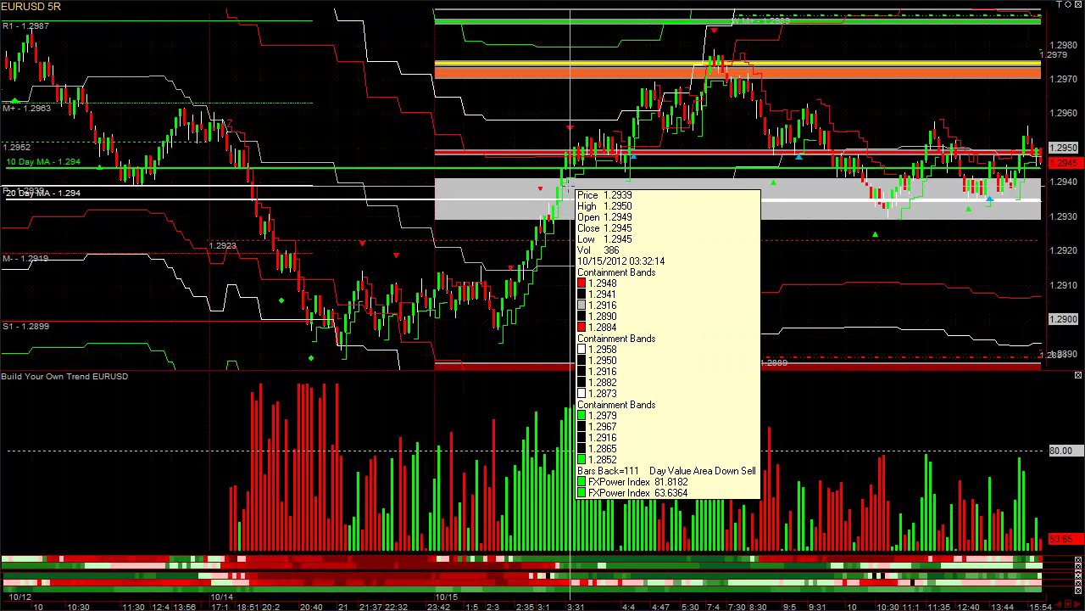
drag(570, 185, 570, 180)
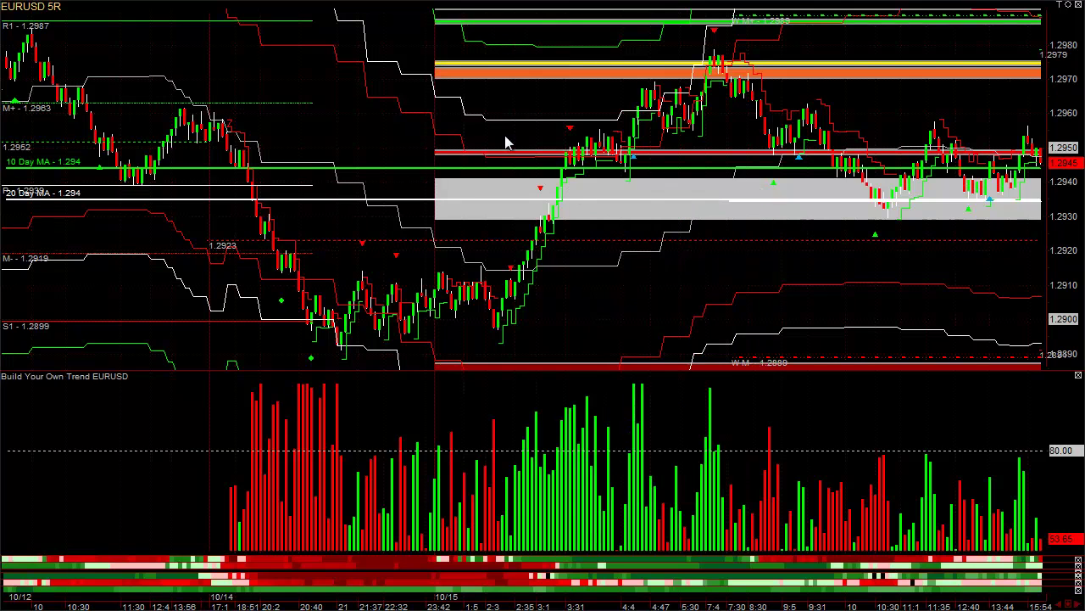